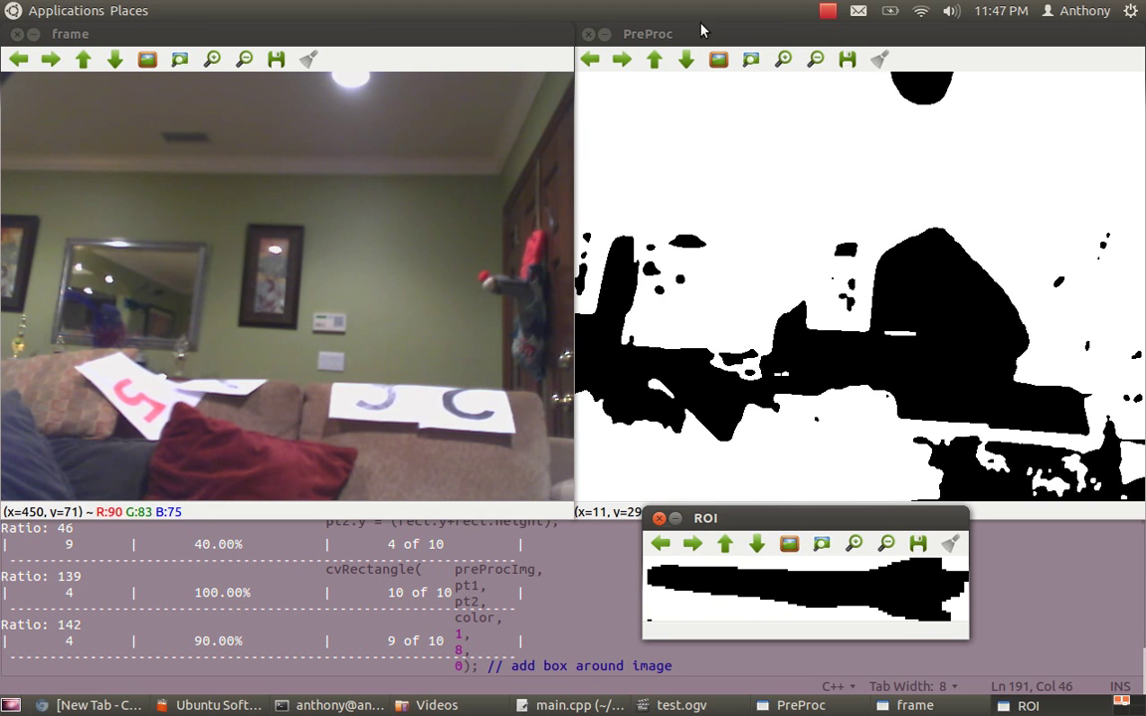
Step: Open the red screen recorder tray icon's Stop/Pause menu after live digit recognition finishes
{"action": "left_click", "coordinate": [828, 12]}
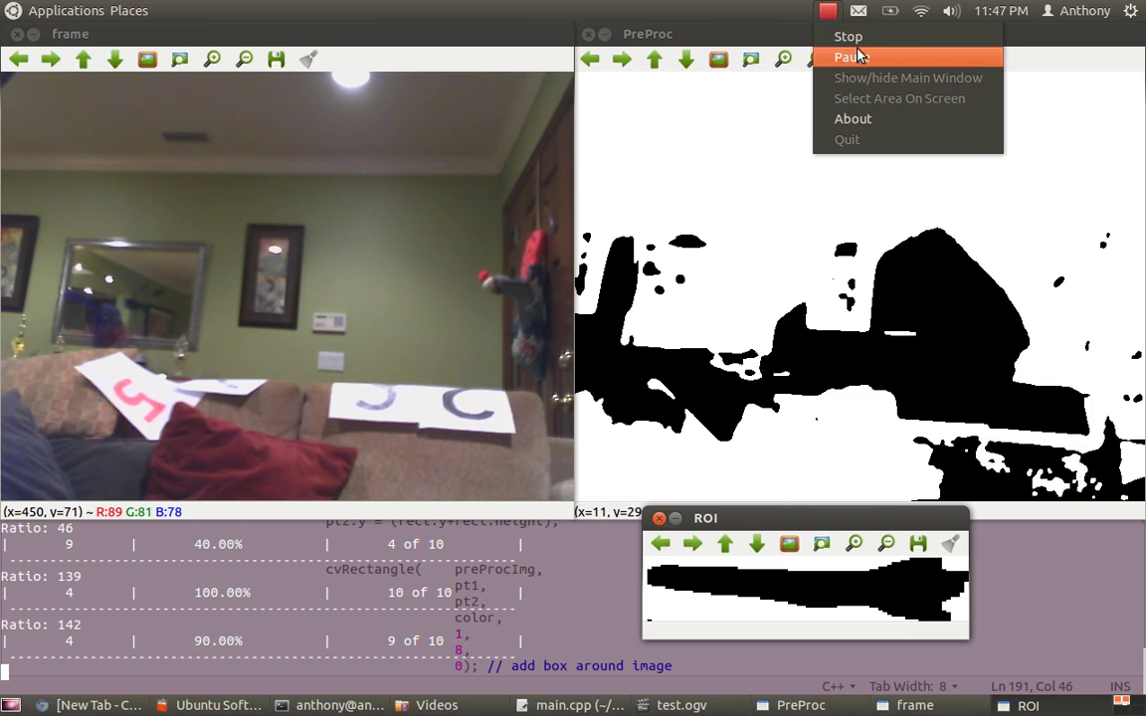